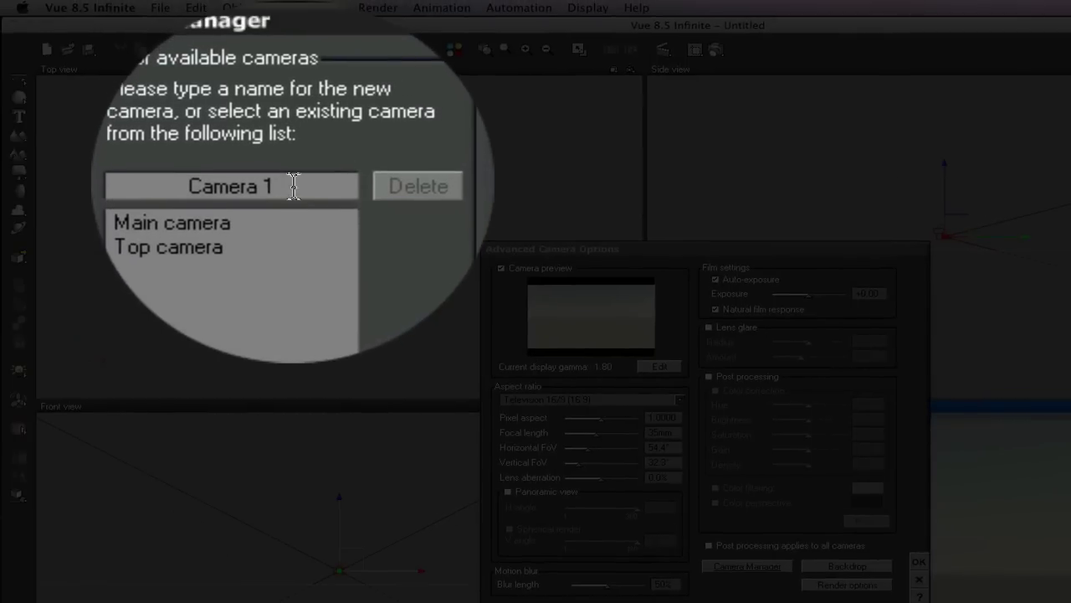
Step: Create a new camera named Camera 3 in the camera manager and accept the camera options
{"action": "left_click", "coordinate": [216, 142]}
{"action": "key", "text": "BackSpace"}
{"action": "type", "text": "3"}
{"action": "left_click", "coordinate": [292, 143]}
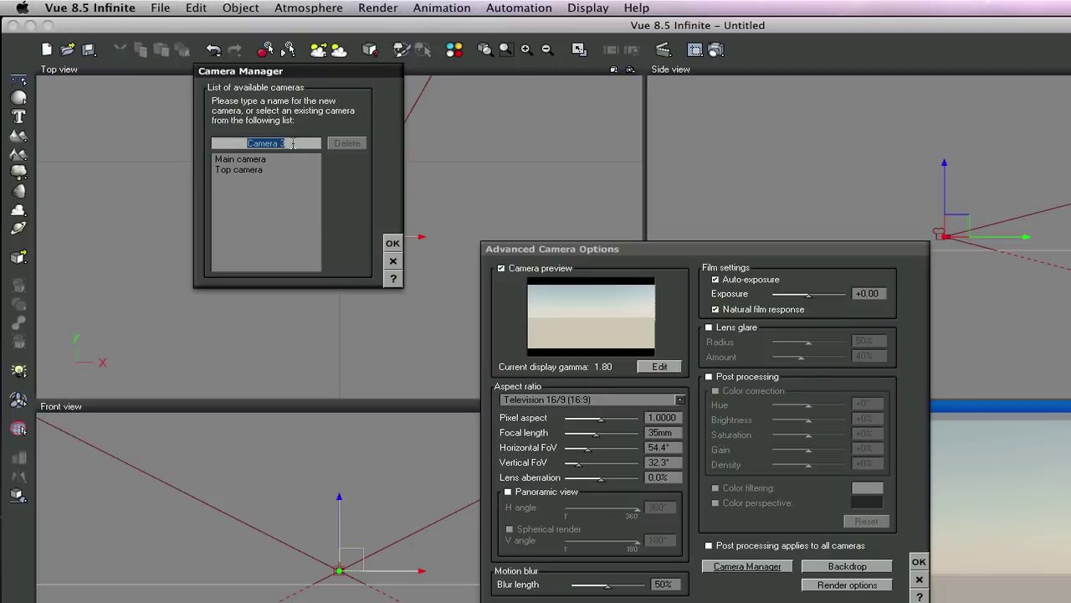
{"action": "left_click", "coordinate": [393, 242]}
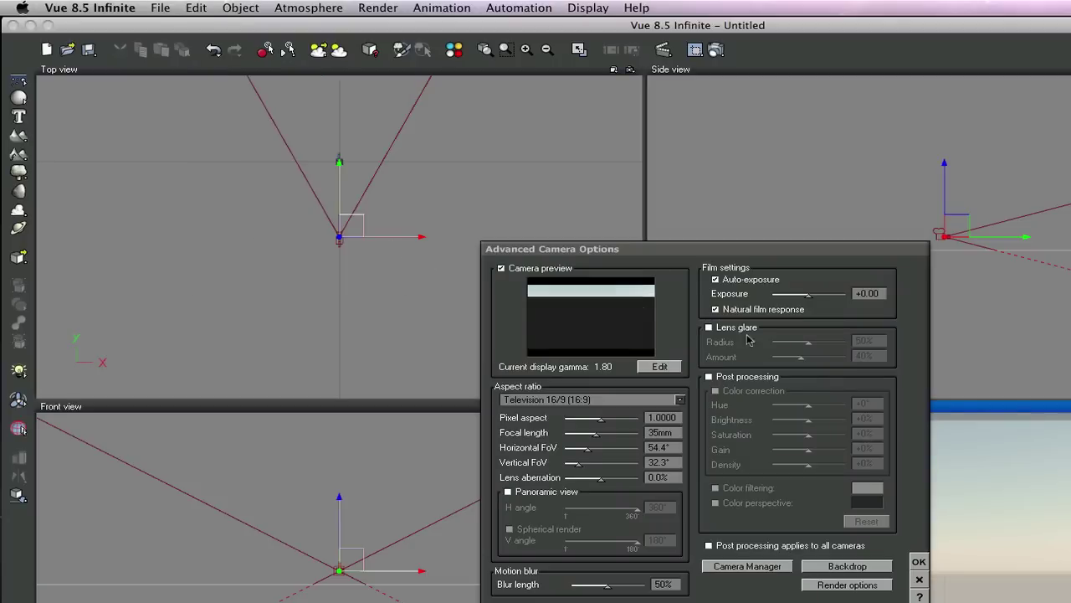
{"action": "left_click", "coordinate": [920, 564]}
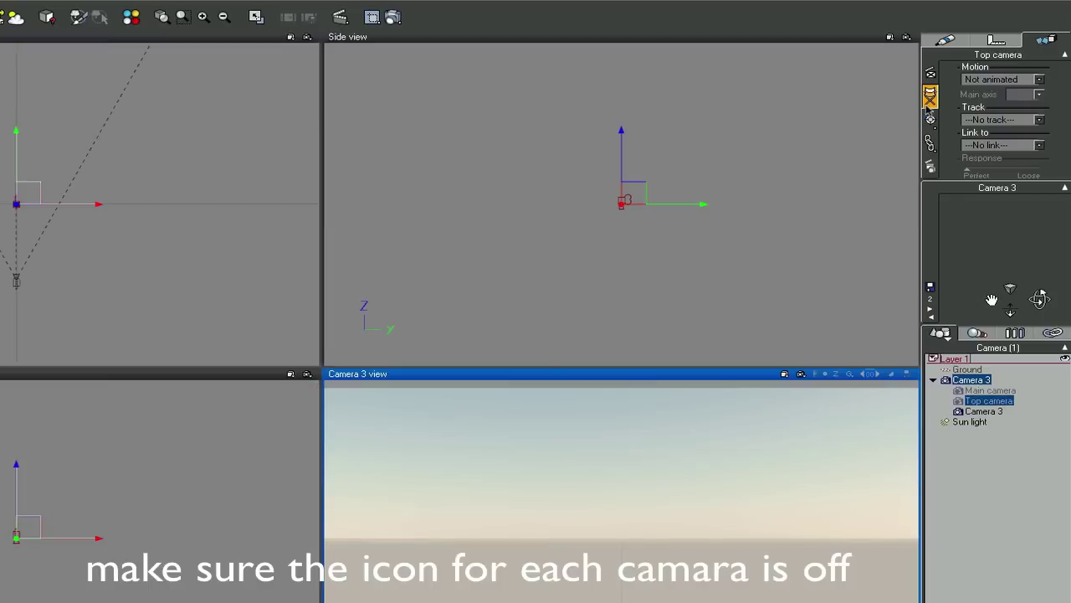
Step: Turn off the highlighted animation toggle for the Top camera and the Main camera, and clear the selection
{"action": "left_click", "coordinate": [928, 102]}
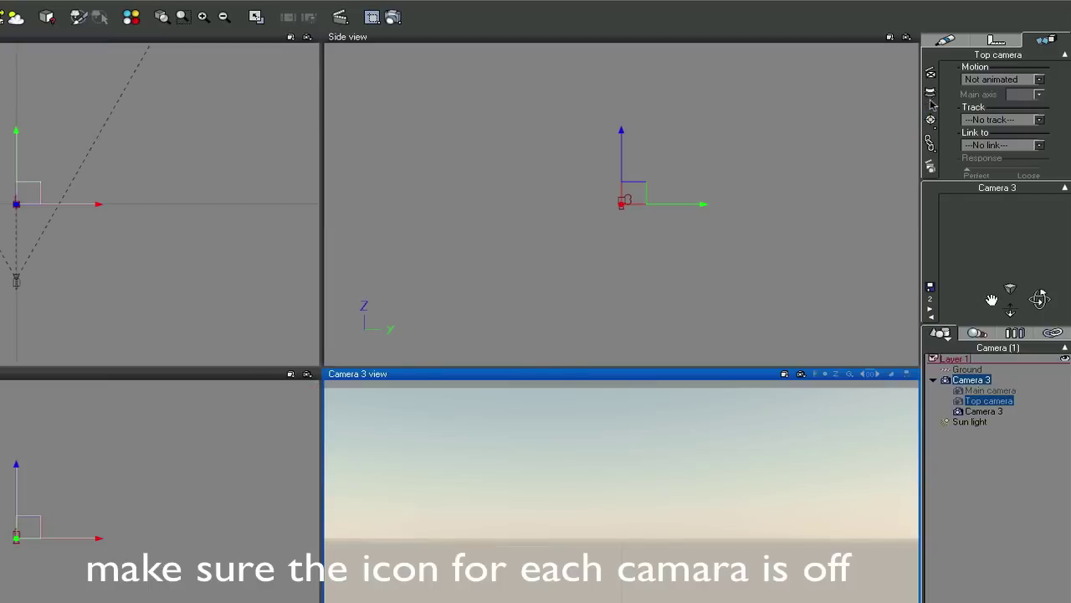
{"action": "left_click", "coordinate": [553, 392]}
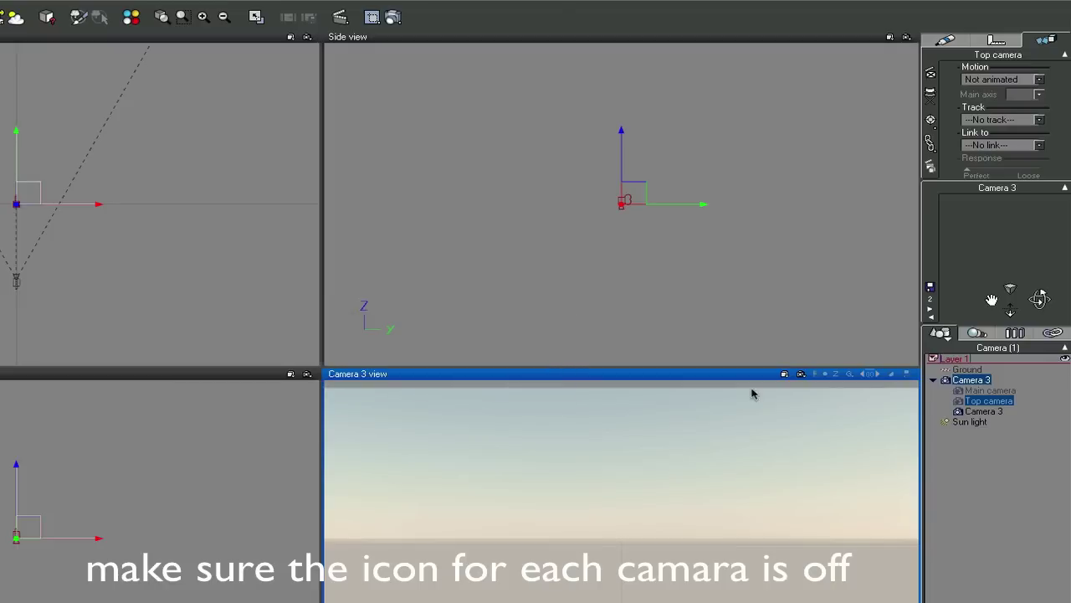
{"action": "left_click", "coordinate": [971, 391]}
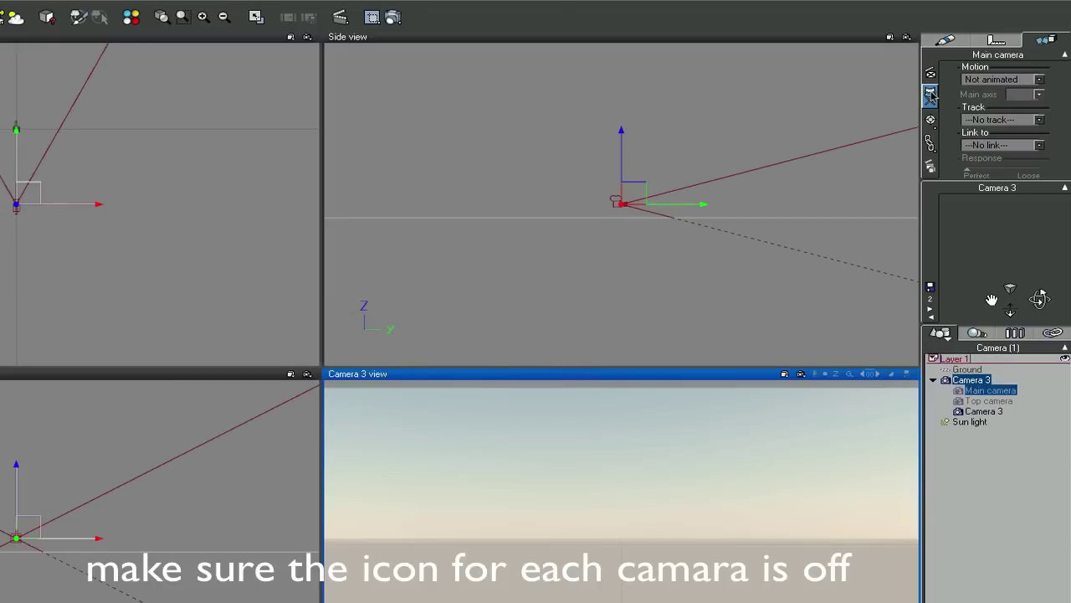
{"action": "left_click", "coordinate": [1021, 524]}
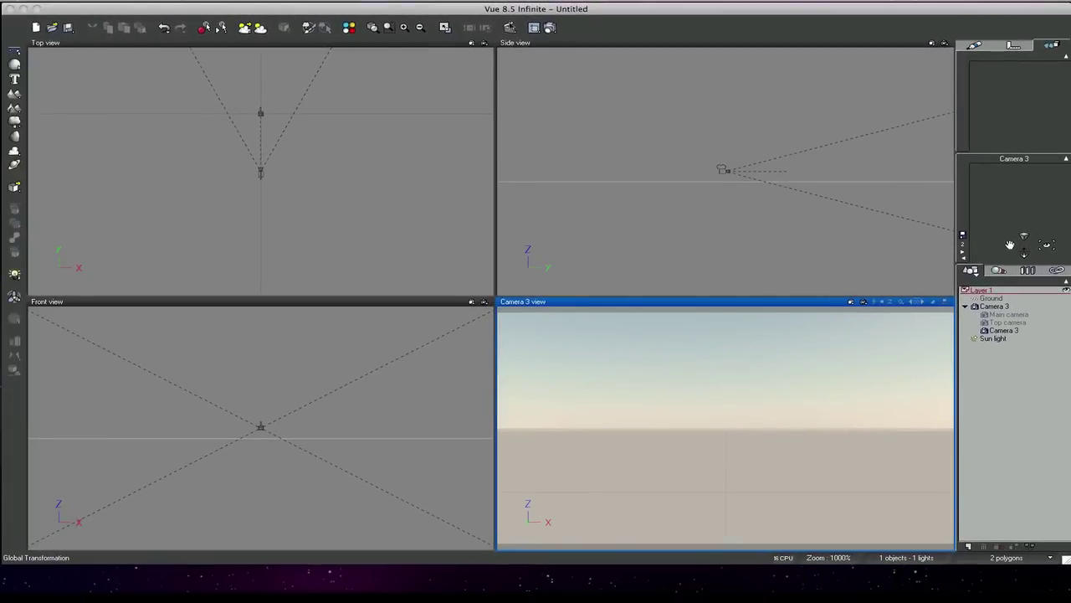
Step: Show the animation timeline, dismiss the Animation Setup Wizard and expand the timeline to its track area
{"action": "left_click", "coordinate": [509, 27]}
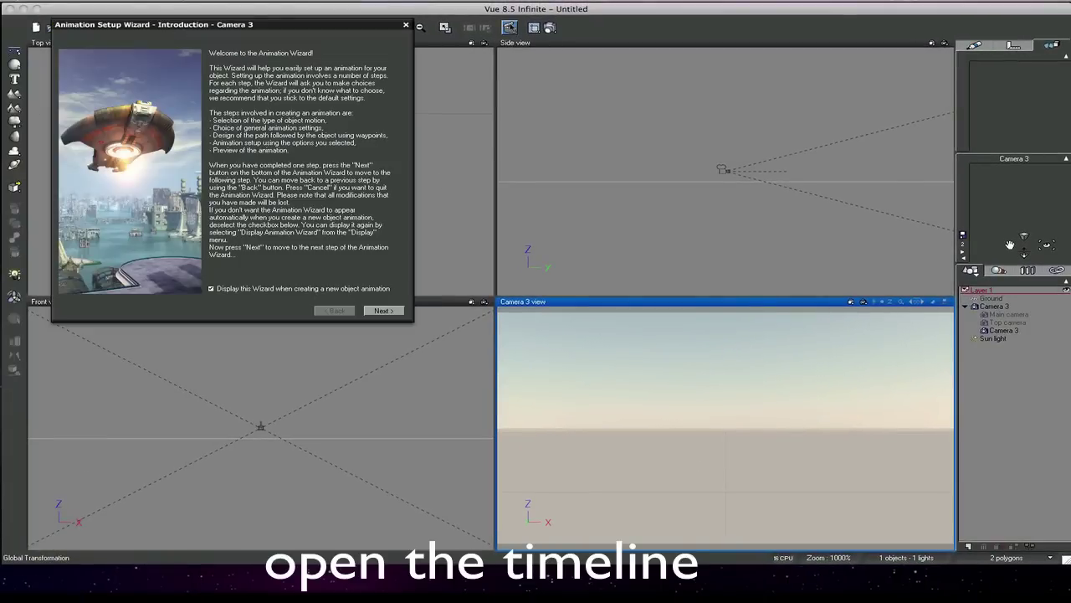
{"action": "left_click", "coordinate": [406, 25]}
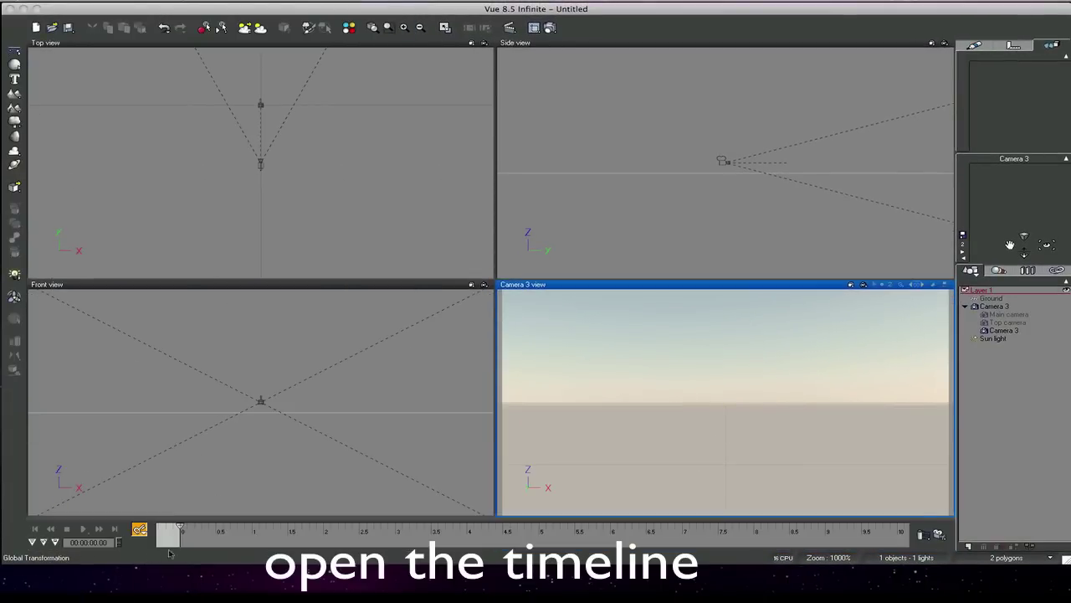
{"action": "left_click", "coordinate": [34, 542]}
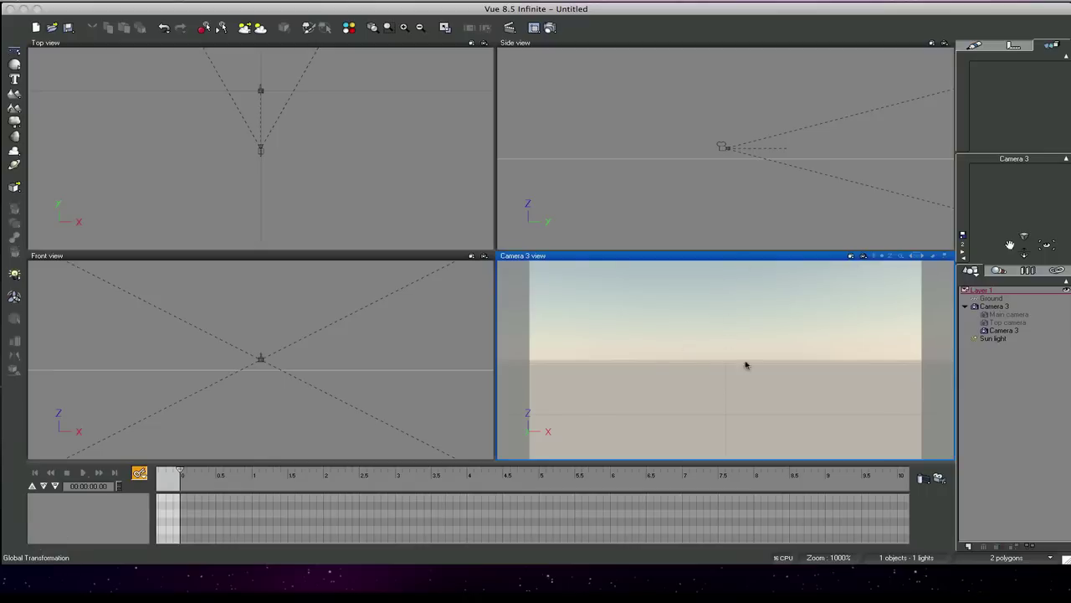
Step: Add a 3D text object reading "Vue 8" and drop it onto the ground
{"action": "left_click", "coordinate": [15, 78]}
{"action": "left_click", "coordinate": [590, 415]}
{"action": "scroll", "coordinate": [686, 182], "scroll_direction": "down", "scroll_amount": 10}
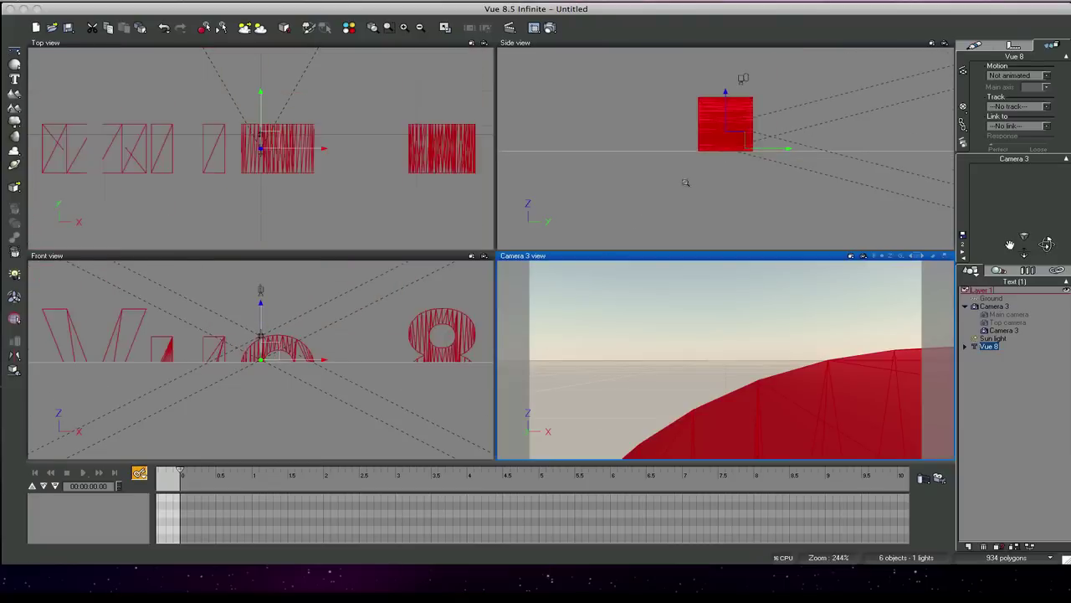
{"action": "left_click_drag", "start_coordinate": [725, 92], "coordinate": [725, 57]}
{"action": "left_click", "coordinate": [13, 370]}
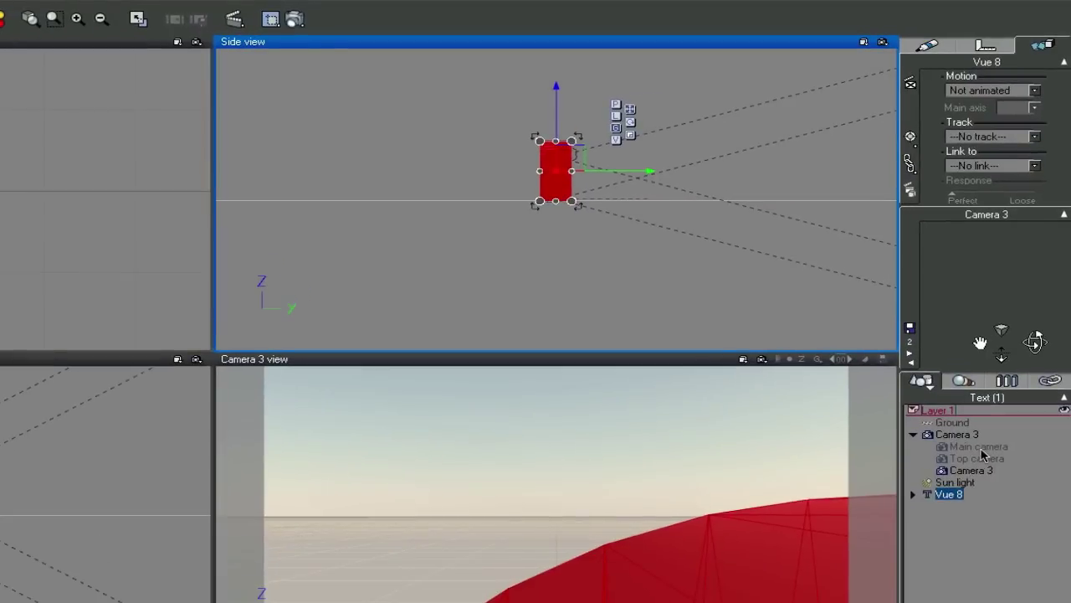
Step: Make the Main camera active and move it back in the side view until it frames the whole Vue 8 text from the front
{"action": "left_click", "coordinate": [1010, 316]}
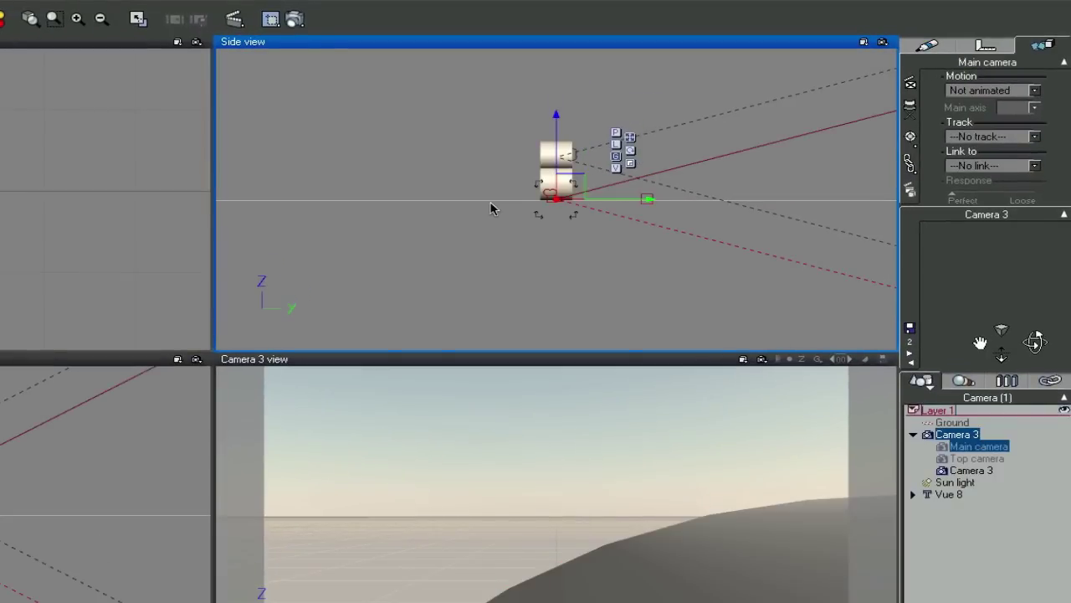
{"action": "left_click_drag", "start_coordinate": [556, 189], "coordinate": [368, 171]}
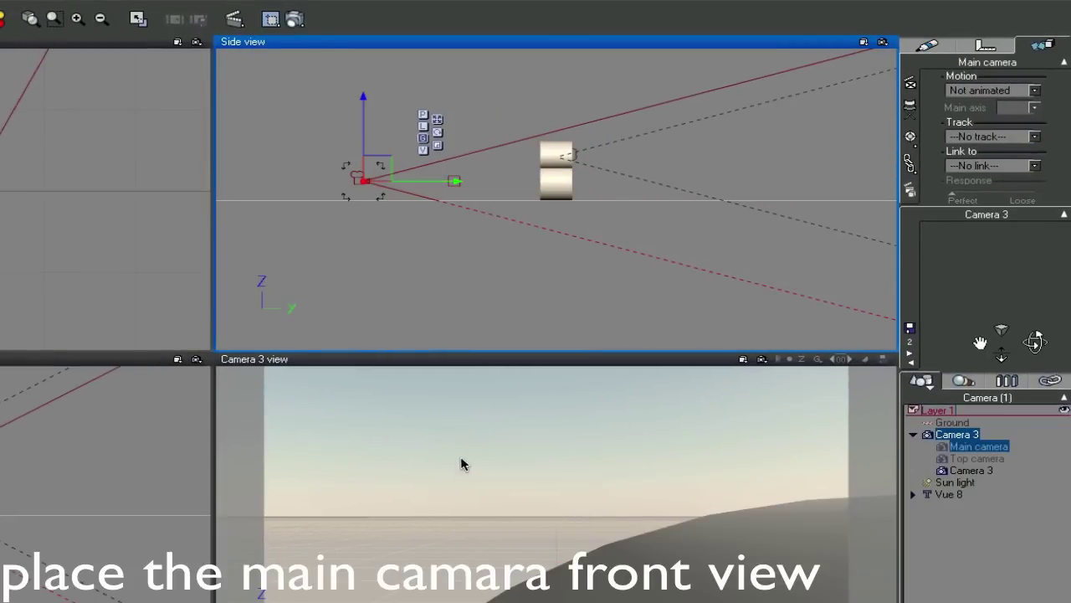
{"action": "left_click", "coordinate": [1000, 449]}
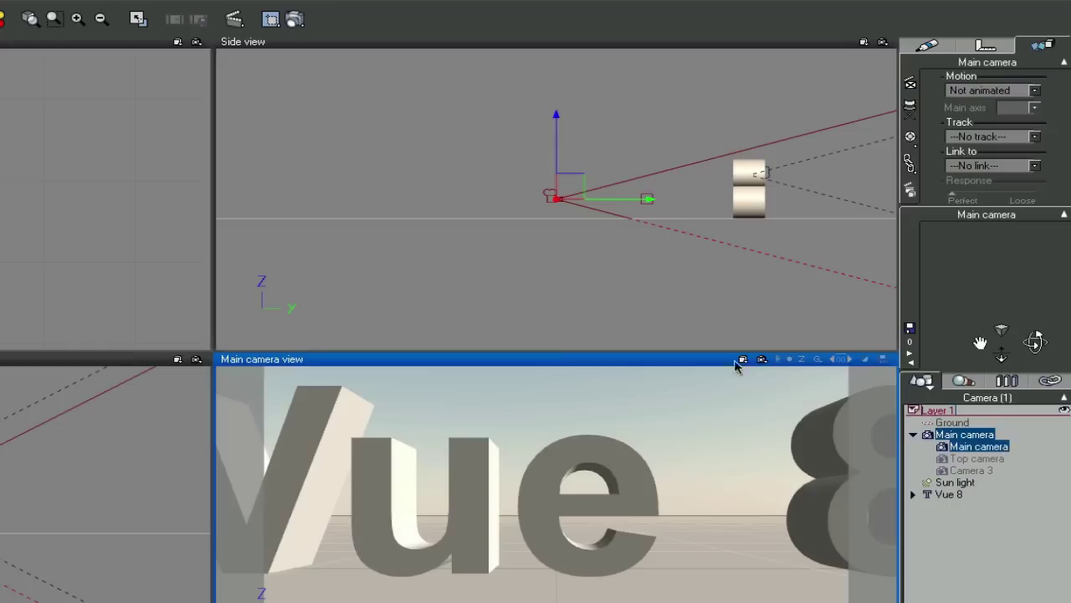
{"action": "left_click_drag", "start_coordinate": [570, 185], "coordinate": [488, 174]}
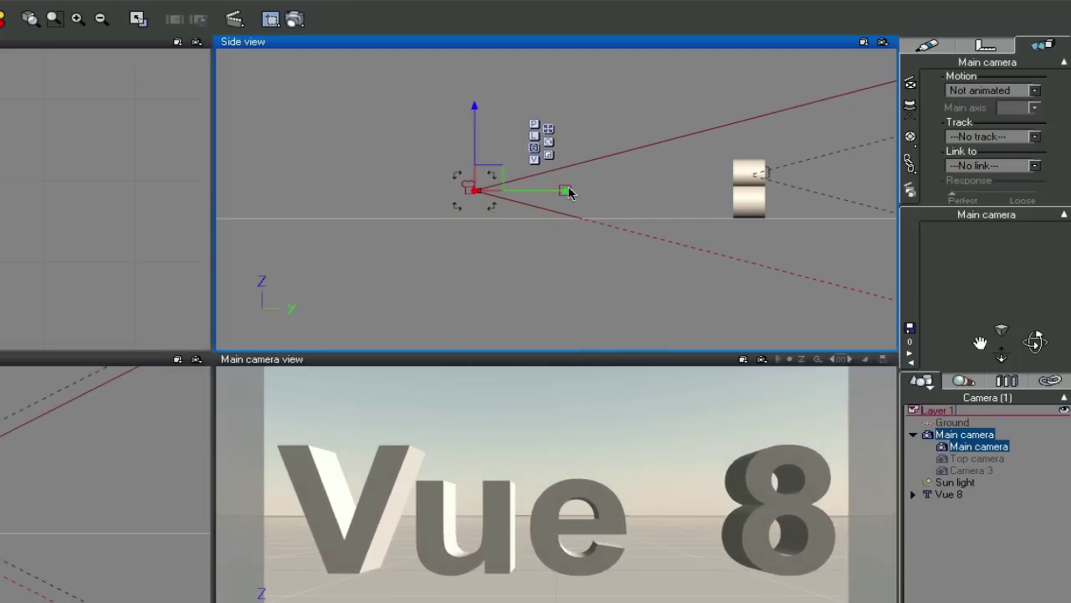
Step: Make the Top camera active, then move it above and behind the Vue 8 text and angle it down to frame the whole word
{"action": "left_click", "coordinate": [996, 459]}
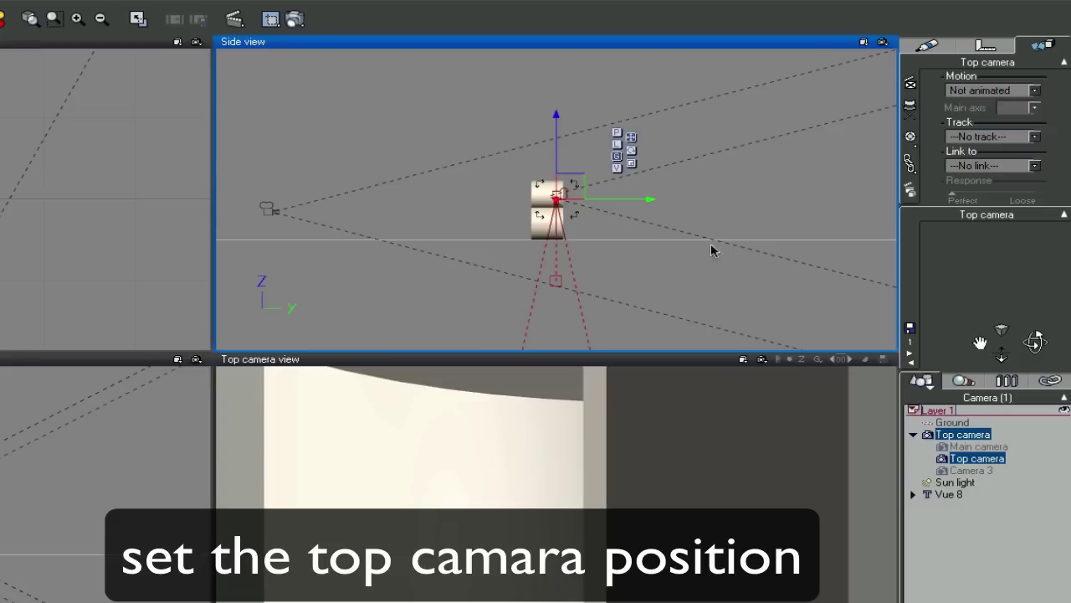
{"action": "left_click_drag", "start_coordinate": [563, 150], "coordinate": [357, 27]}
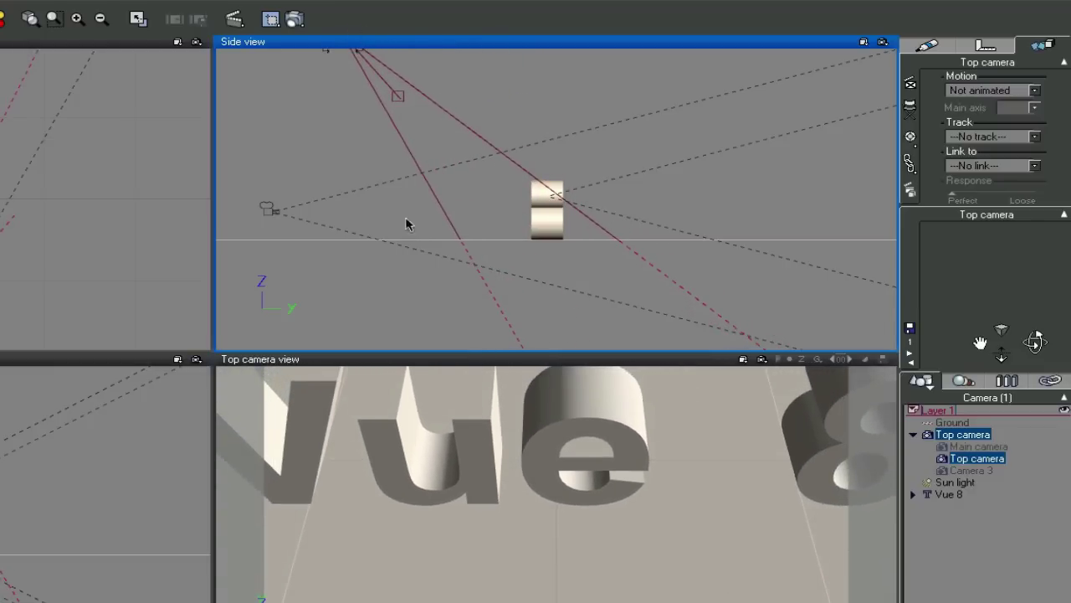
{"action": "right_click_drag", "start_coordinate": [417, 329], "coordinate": [413, 386]}
{"action": "left_click_drag", "start_coordinate": [347, 86], "coordinate": [358, 45]}
{"action": "scroll", "coordinate": [358, 50], "scroll_direction": "down", "scroll_amount": 3}
{"action": "left_click_drag", "start_coordinate": [432, 98], "coordinate": [404, 69]}
Step: Make Camera 3 active and move it back and up from the Vue 8 text in the side view
{"action": "left_click", "coordinate": [971, 470]}
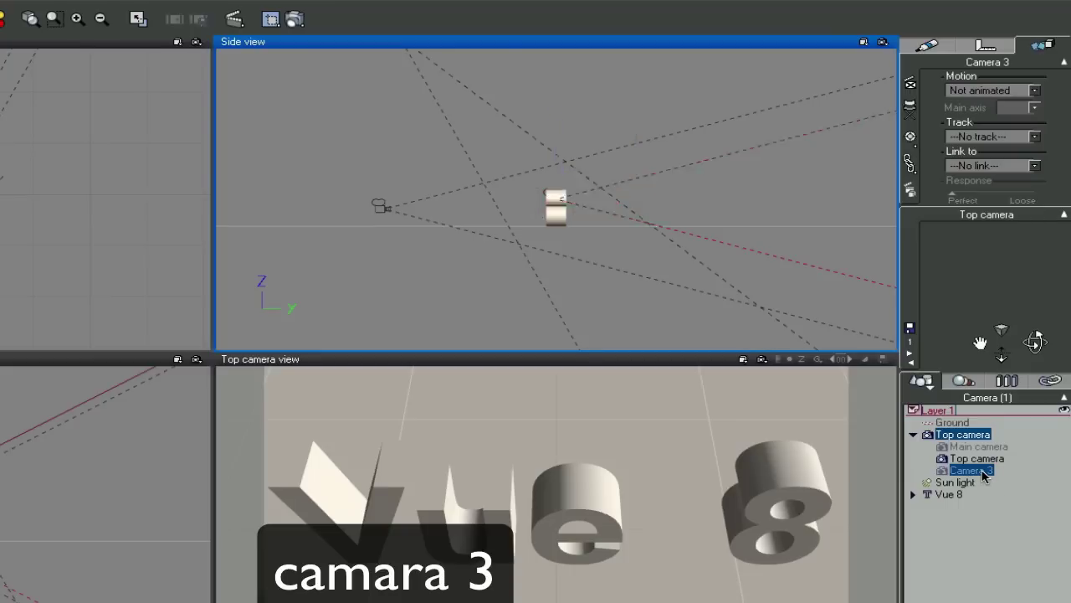
{"action": "double_click", "coordinate": [983, 471]}
{"action": "left_click_drag", "start_coordinate": [563, 188], "coordinate": [329, 115]}
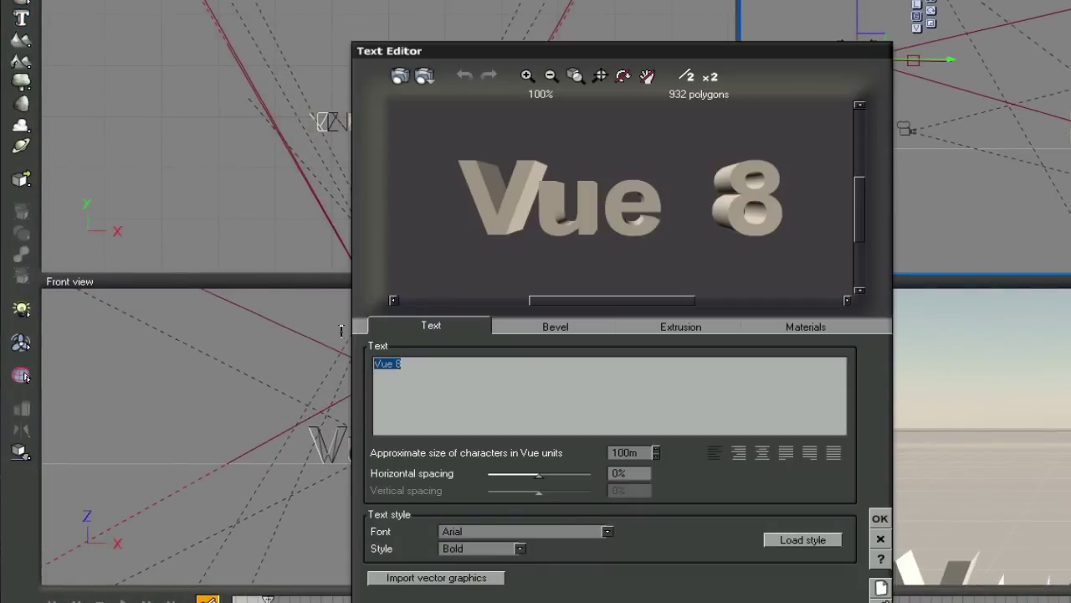
Step: Create a second 3D text object reading "The End" and place it behind and above the Vue 8 text
{"action": "type", "text": "The"}
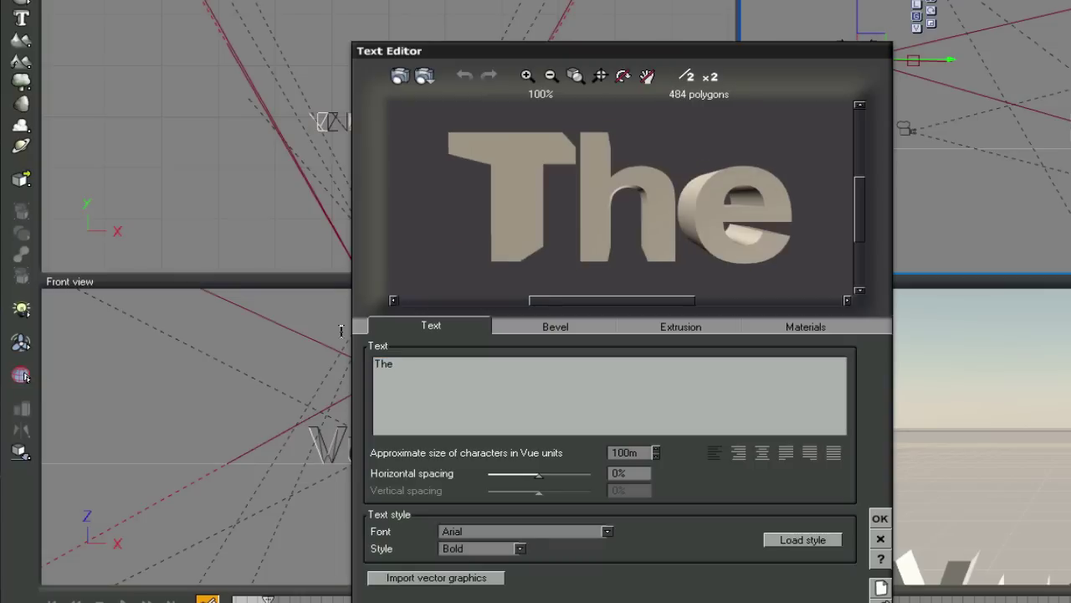
{"action": "type", "text": " End"}
{"action": "left_click", "coordinate": [879, 518]}
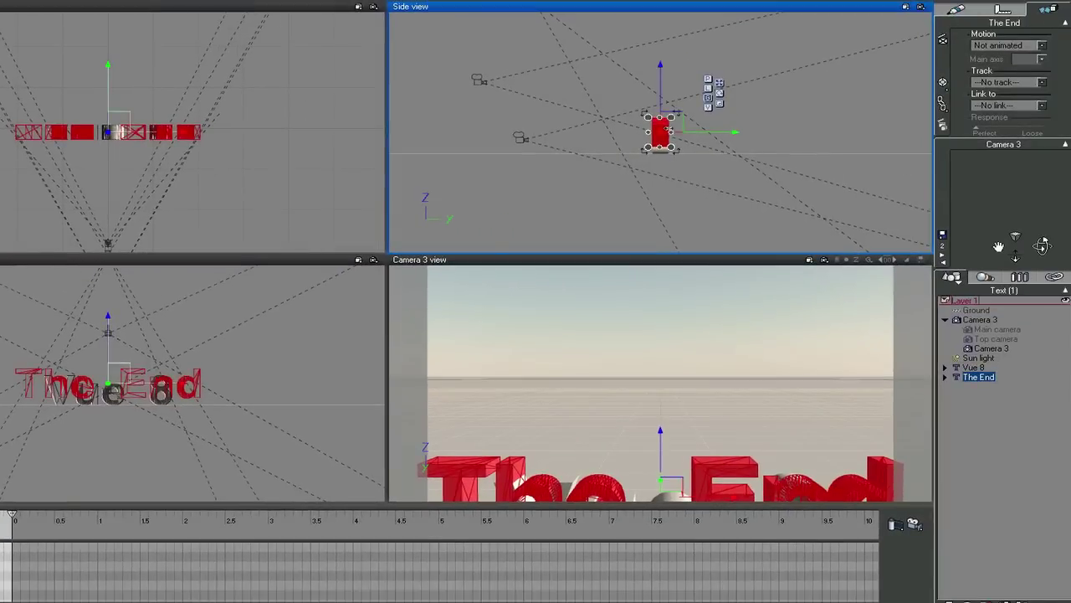
{"action": "left_click_drag", "start_coordinate": [665, 124], "coordinate": [758, 68]}
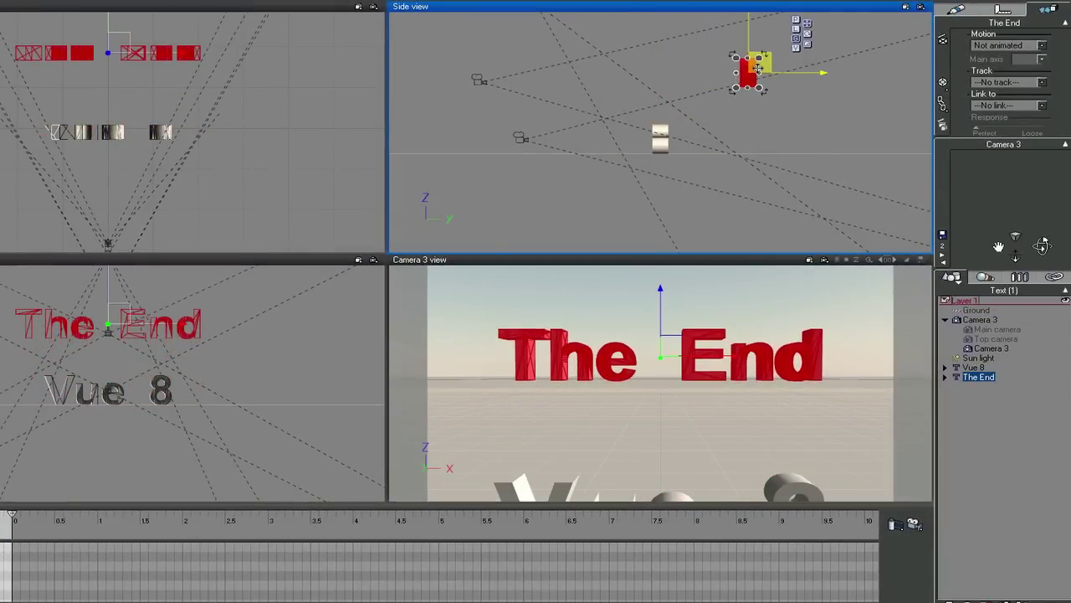
Step: Tilt Camera 3 upward and raise The End text so that only this text appears in the Camera 3 view
{"action": "left_click", "coordinate": [479, 82]}
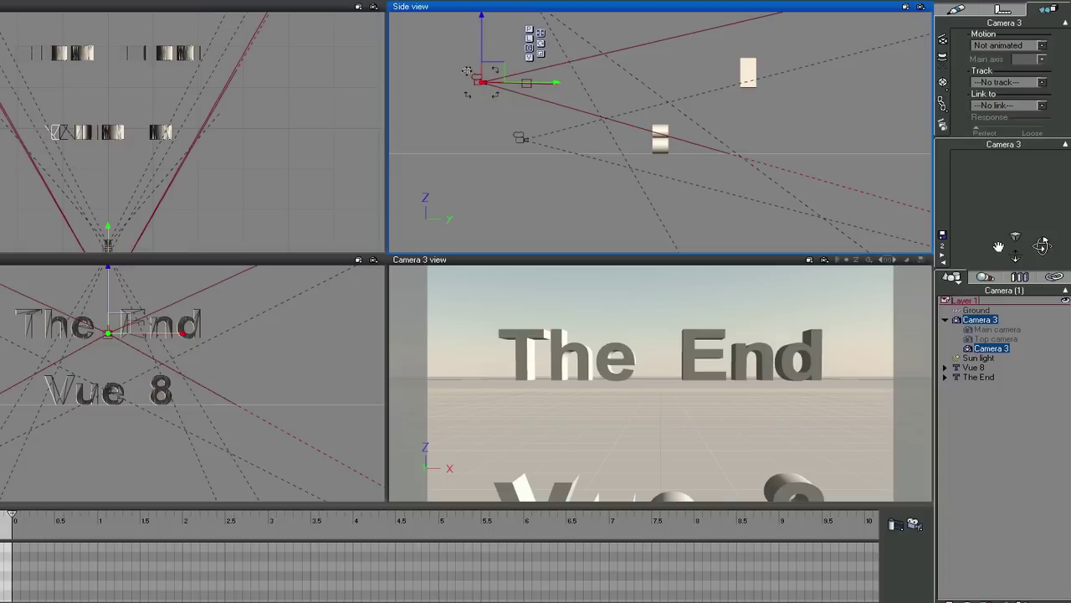
{"action": "left_click_drag", "start_coordinate": [466, 68], "coordinate": [462, 74]}
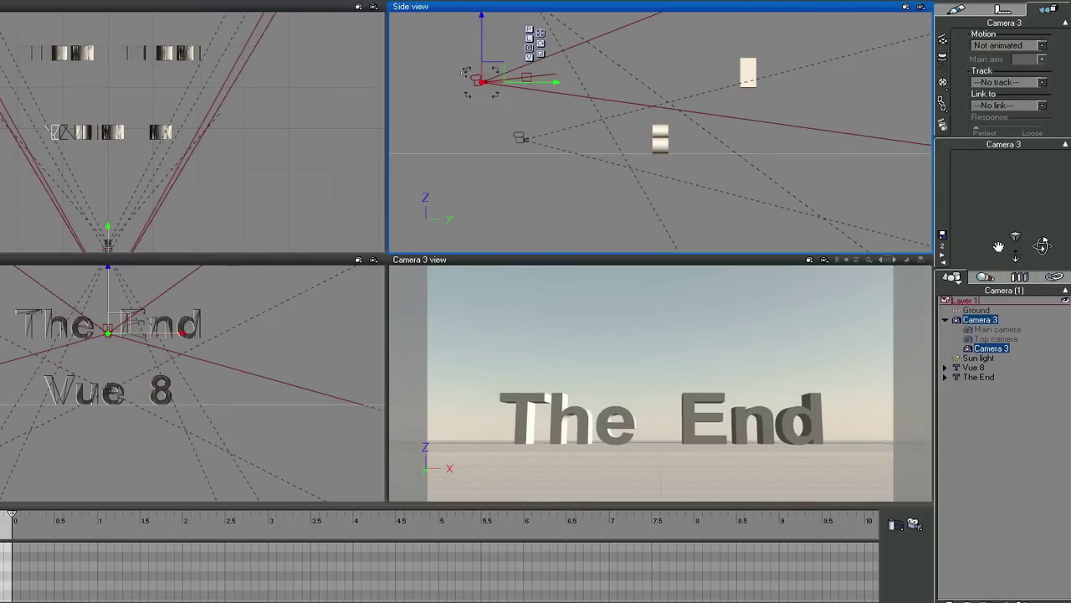
{"action": "left_click_drag", "start_coordinate": [742, 77], "coordinate": [730, 29]}
{"action": "left_click", "coordinate": [474, 80]}
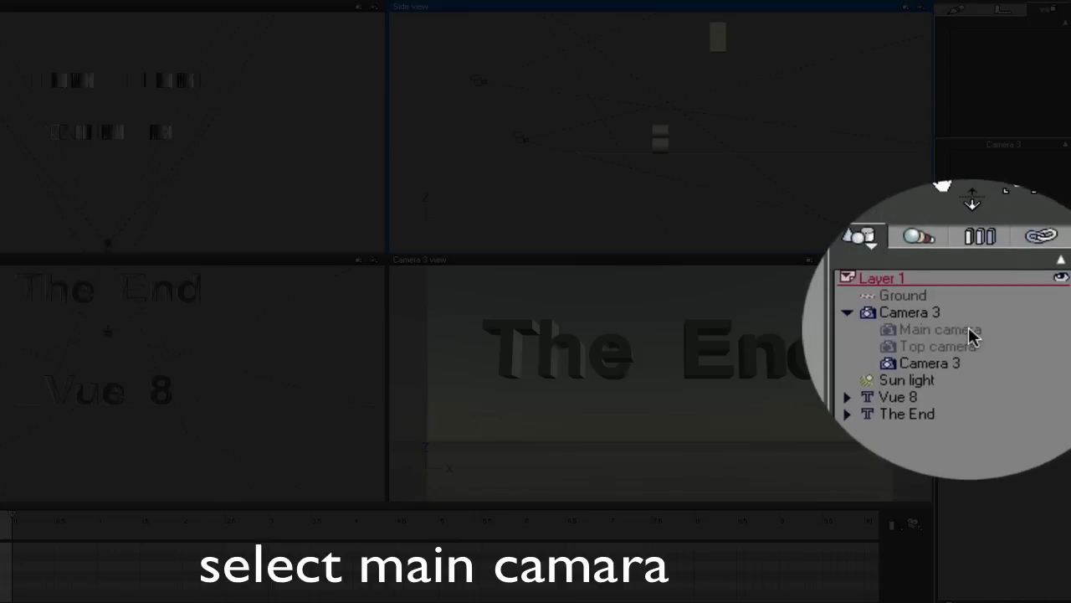
Step: Set up camera switching on the timeline with the Main camera from 0, the Top camera from 1 second and Camera 3 from 2 seconds
{"action": "left_click", "coordinate": [1005, 330]}
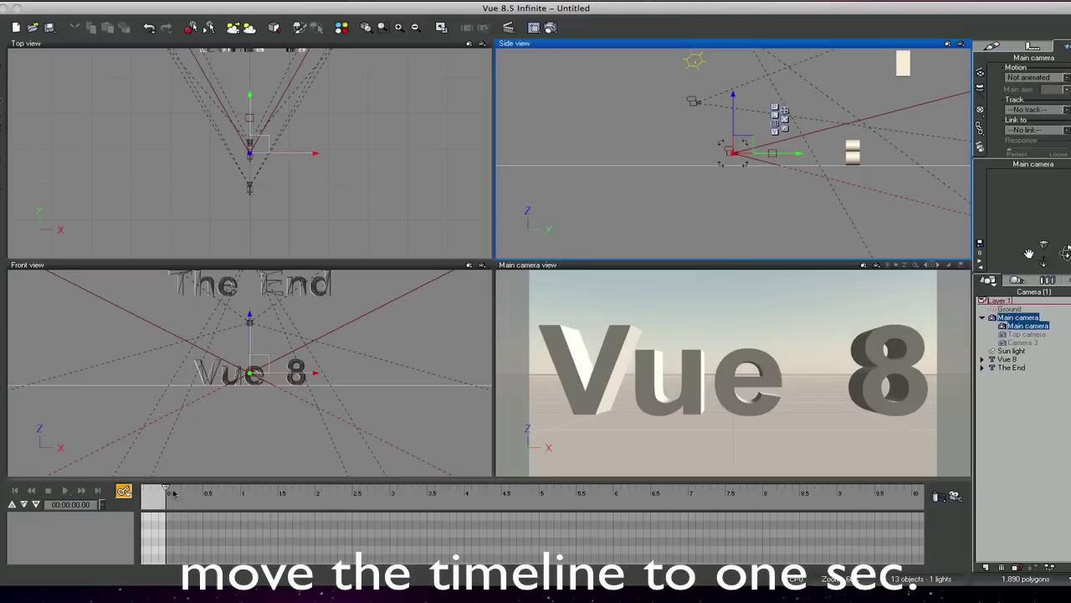
{"action": "left_click_drag", "start_coordinate": [167, 487], "coordinate": [243, 485]}
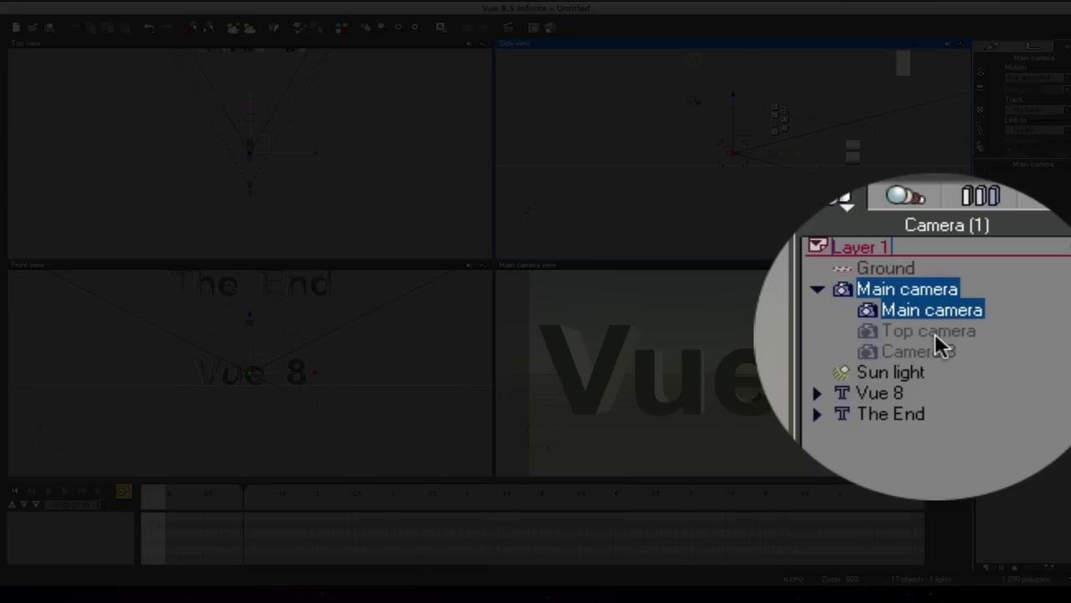
{"action": "left_click", "coordinate": [1028, 336]}
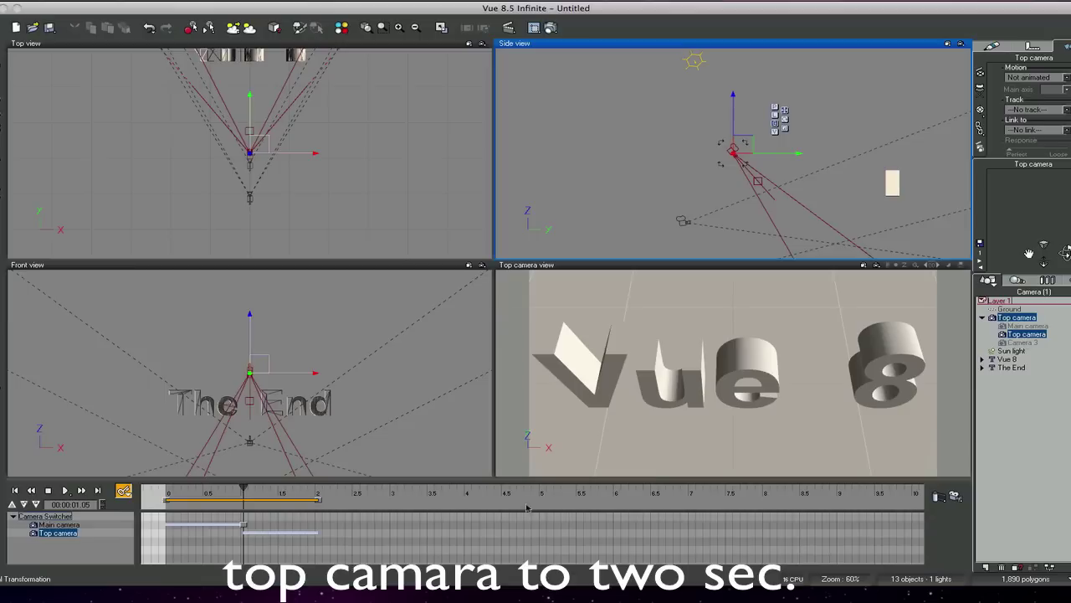
{"action": "left_click_drag", "start_coordinate": [242, 487], "coordinate": [316, 487]}
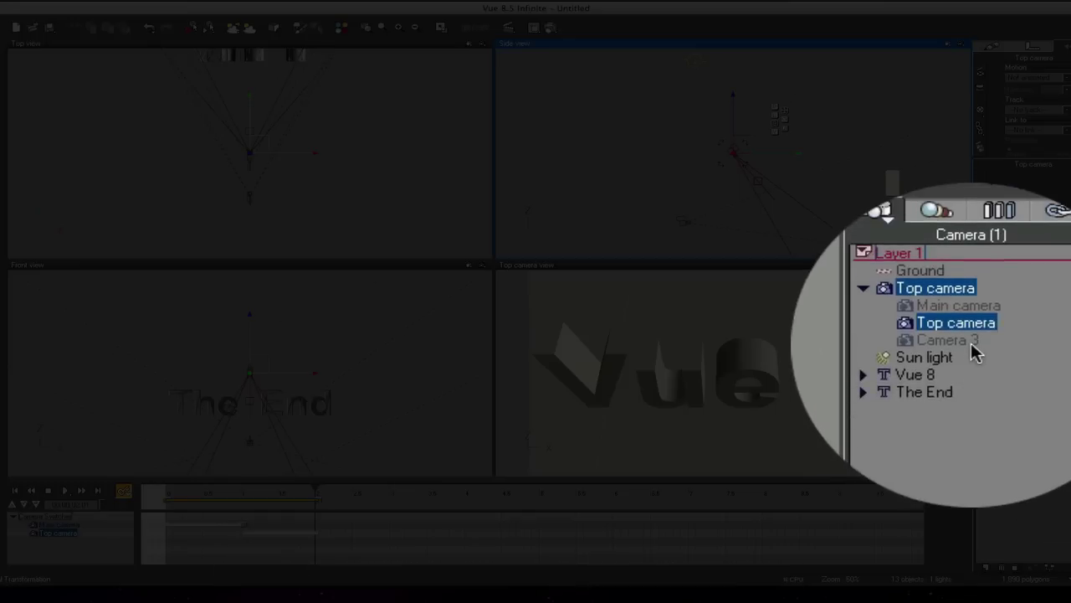
{"action": "left_click", "coordinate": [1027, 342]}
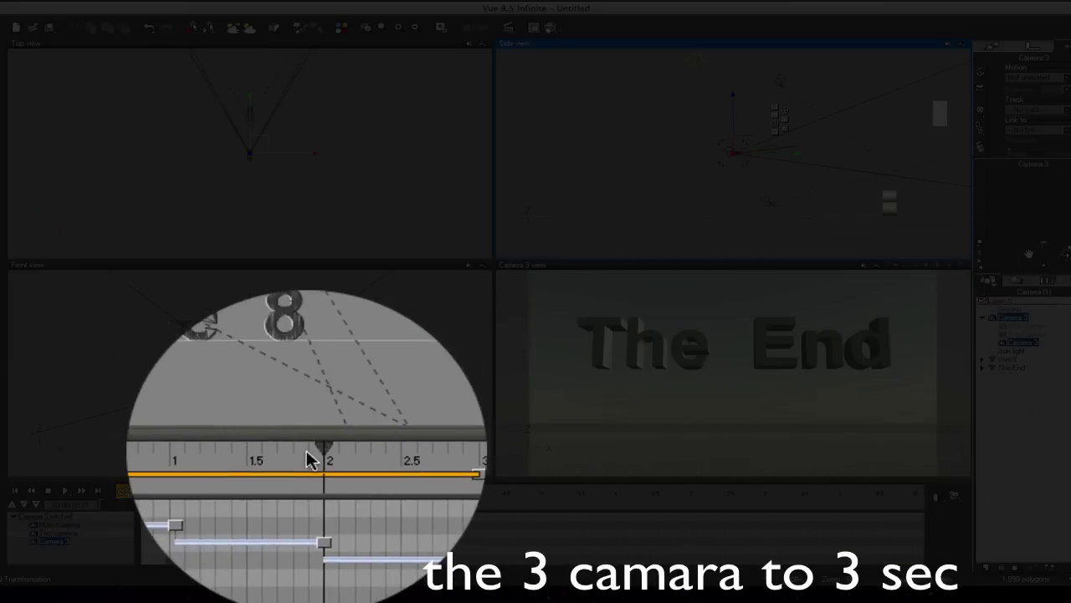
Step: Animate the Top camera by moving it back and up at about 1.5 seconds on the timeline
{"action": "left_click_drag", "start_coordinate": [328, 453], "coordinate": [242, 491]}
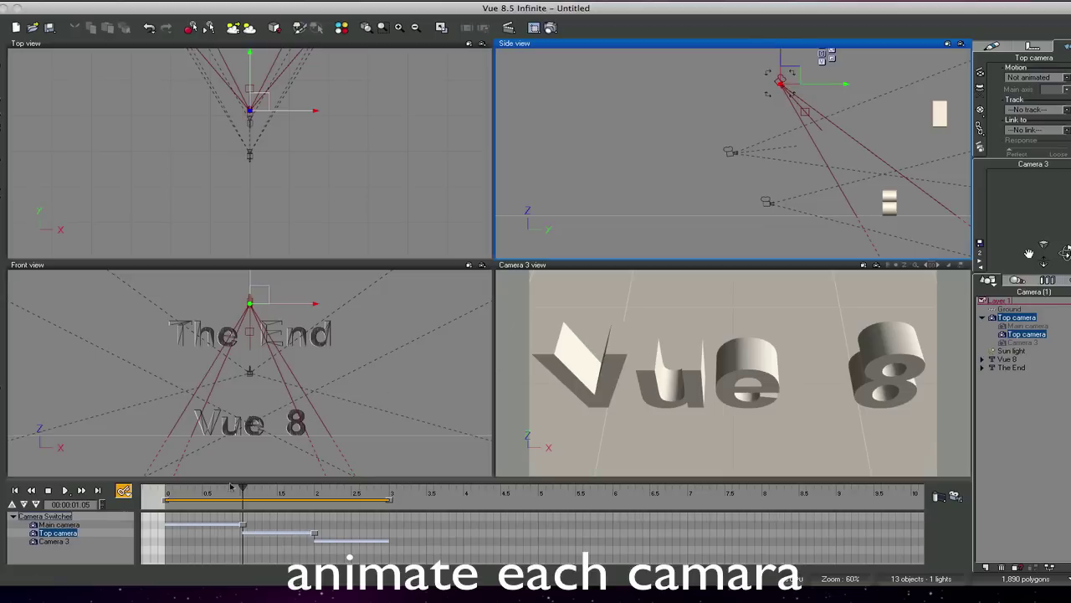
{"action": "left_click_drag", "start_coordinate": [242, 487], "coordinate": [281, 487]}
{"action": "left_click_drag", "start_coordinate": [790, 75], "coordinate": [768, 51]}
Step: Animate Camera 3 by moving it forward and up at about 2.5 seconds, and return the playhead to about 0.96 seconds
{"action": "left_click_drag", "start_coordinate": [281, 487], "coordinate": [353, 487]}
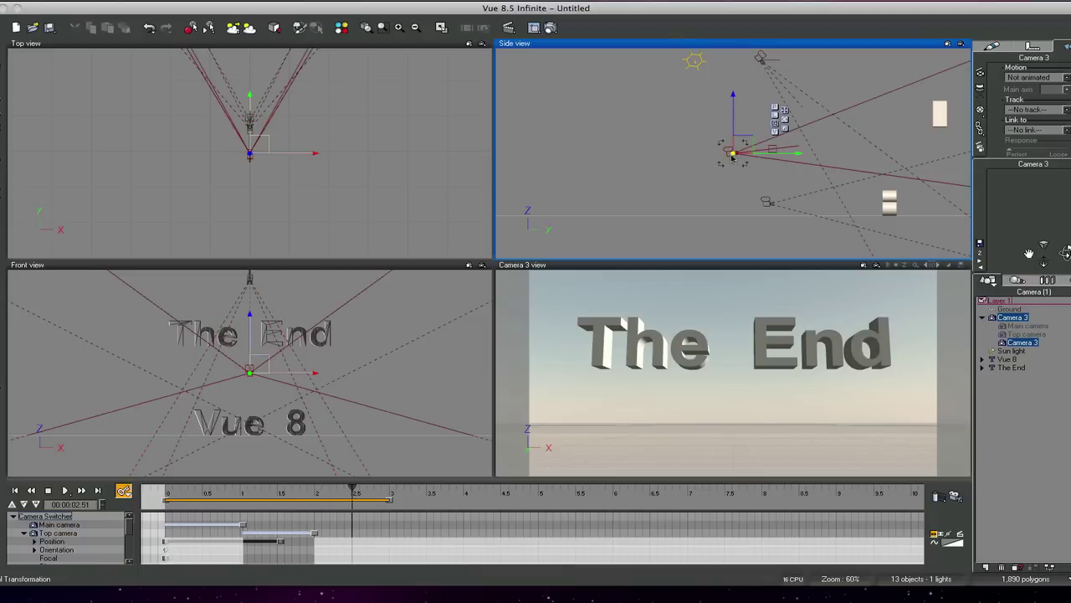
{"action": "left_click_drag", "start_coordinate": [730, 152], "coordinate": [782, 131]}
{"action": "left_click_drag", "start_coordinate": [353, 487], "coordinate": [231, 488]}
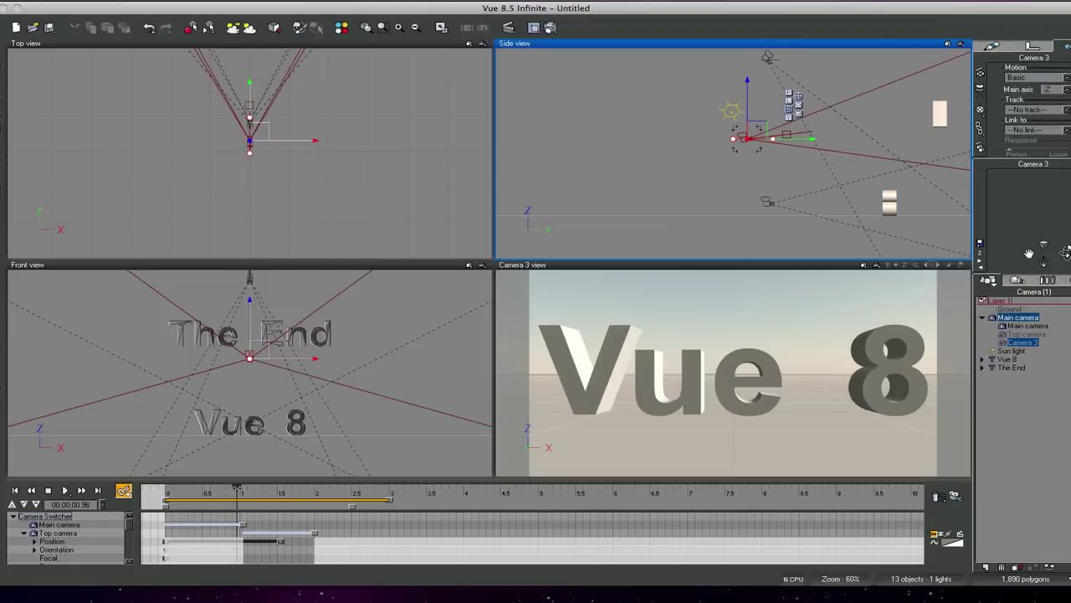